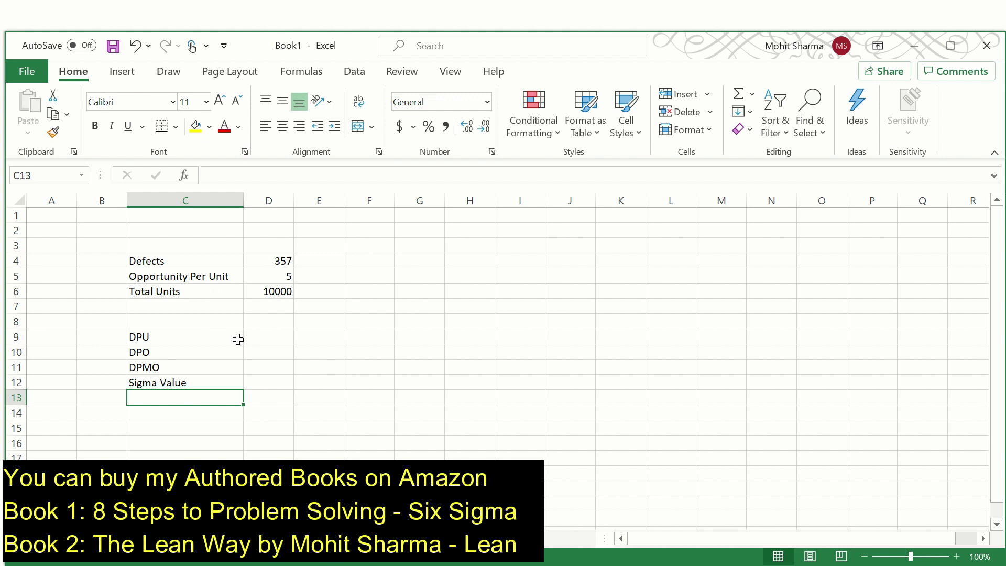
Enter =D4/D6 in D9 so DPU shows 0.0357, then move down to the DPO row.
{"action": "left_click", "coordinate": [260, 338]}
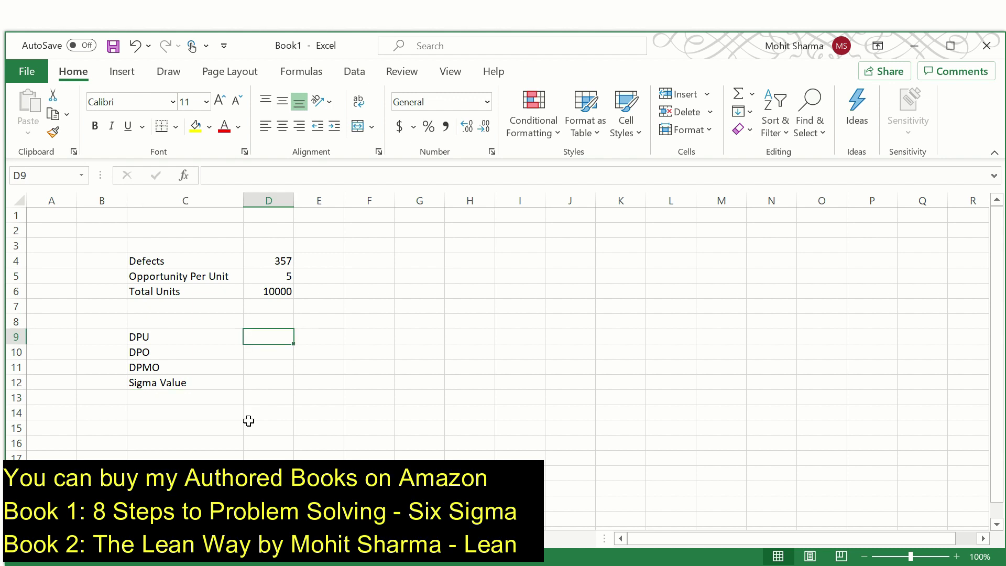
{"action": "type", "text": "="}
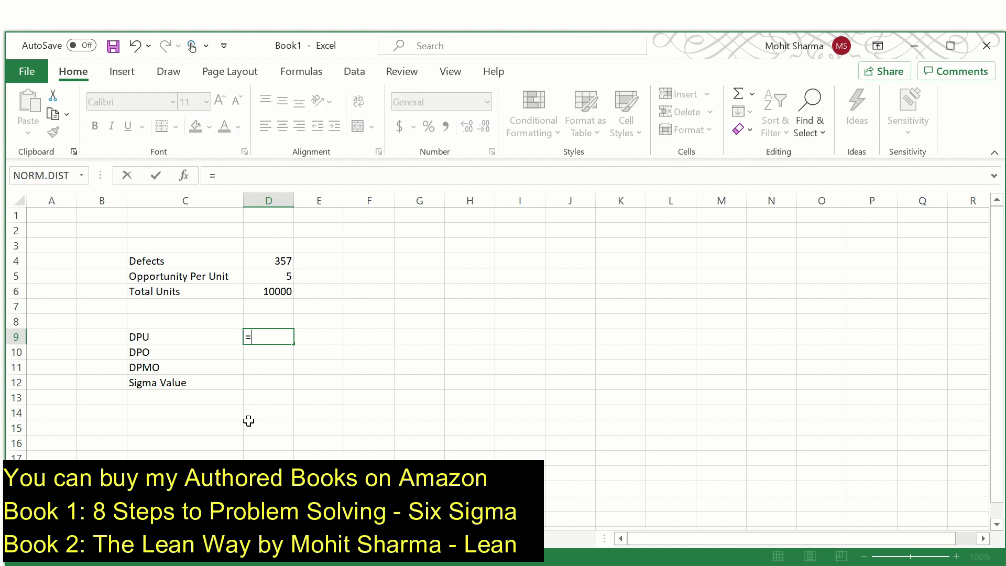
{"action": "left_click", "coordinate": [283, 258]}
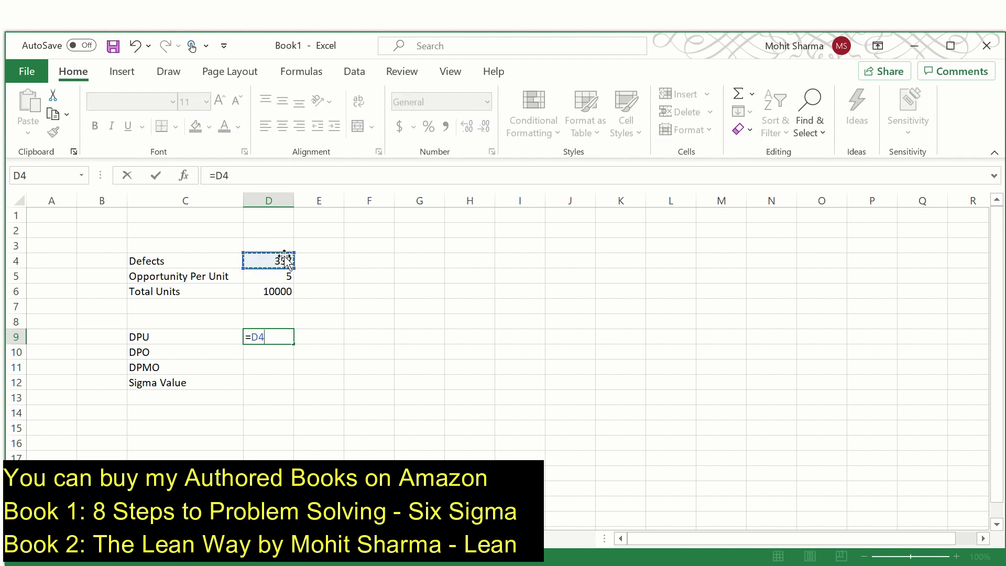
{"action": "type", "text": "/"}
{"action": "left_click", "coordinate": [282, 293]}
{"action": "key", "text": "Return"}
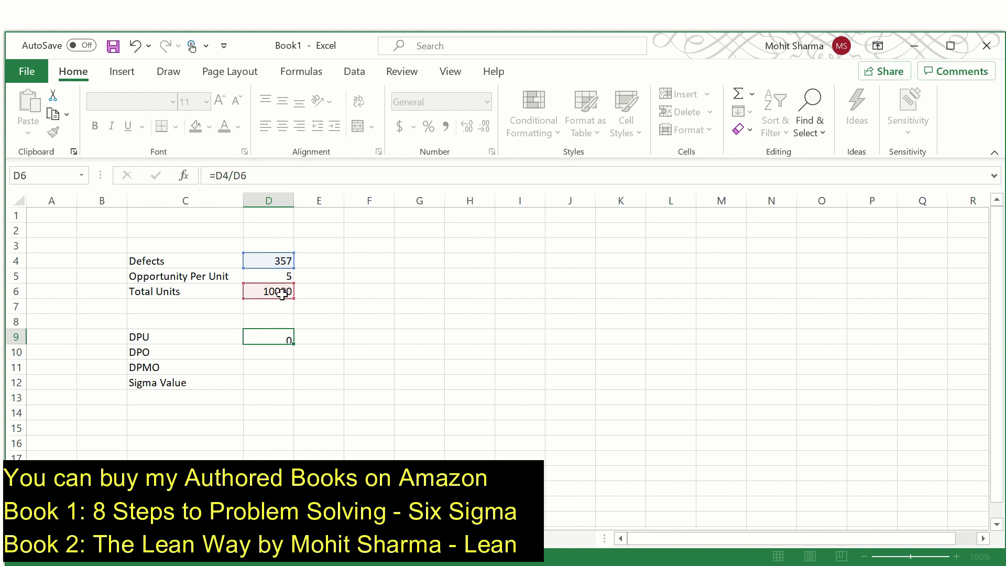
{"action": "left_click", "coordinate": [281, 294]}
{"action": "left_click", "coordinate": [279, 338]}
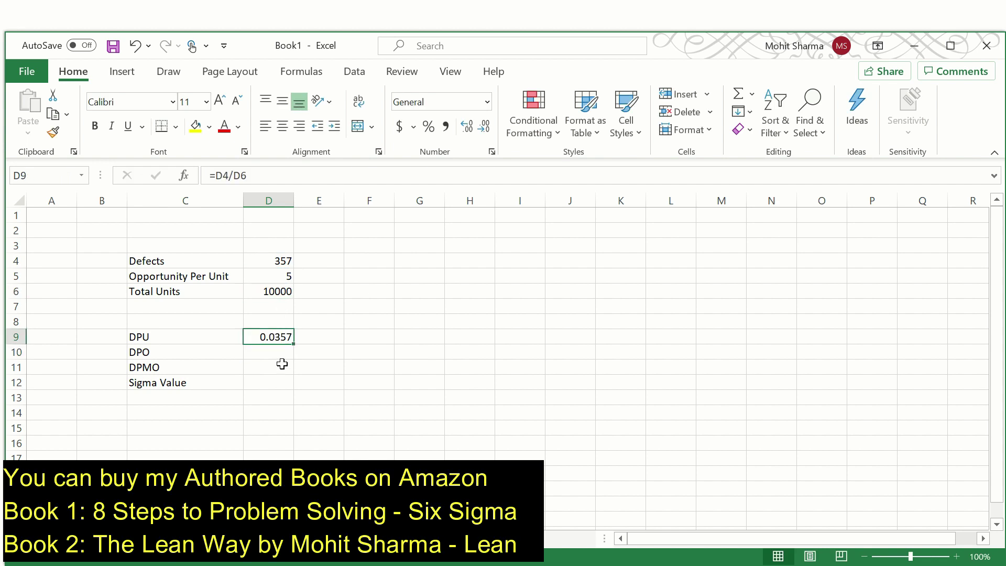
{"action": "key", "text": "Down"}
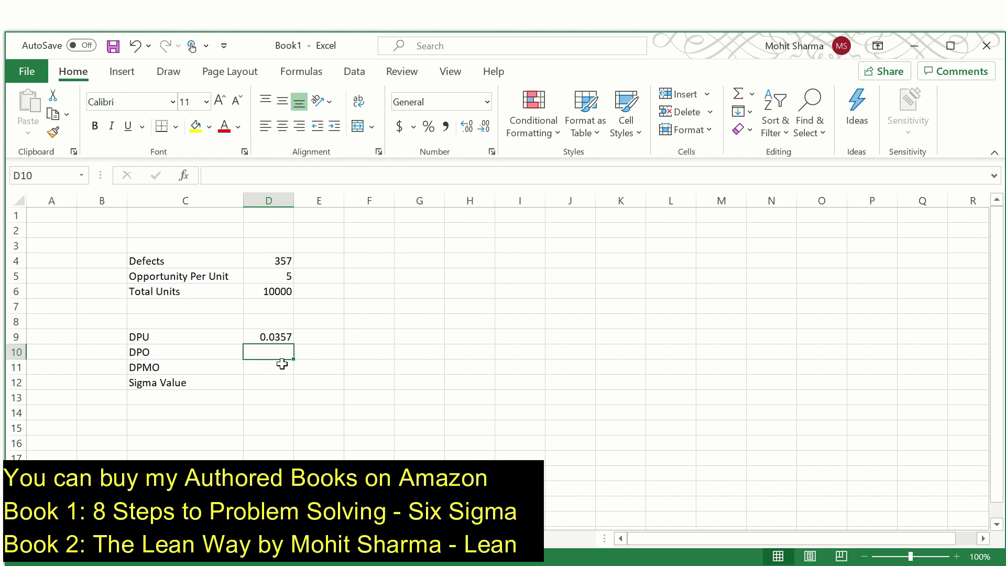
Compute total opportunities in D7 as =D5*D6, giving 50000.
{"action": "left_click", "coordinate": [272, 304]}
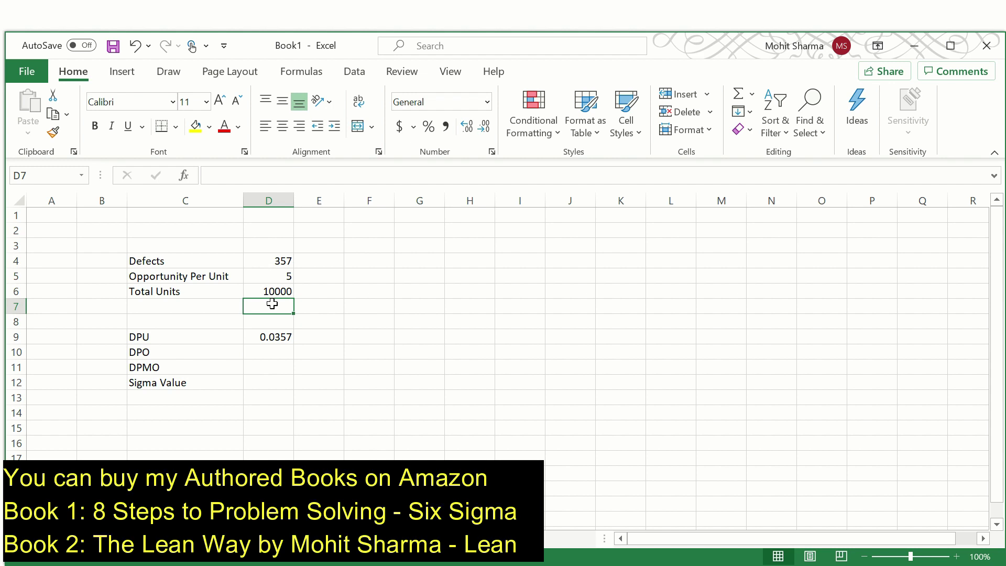
{"action": "type", "text": "="}
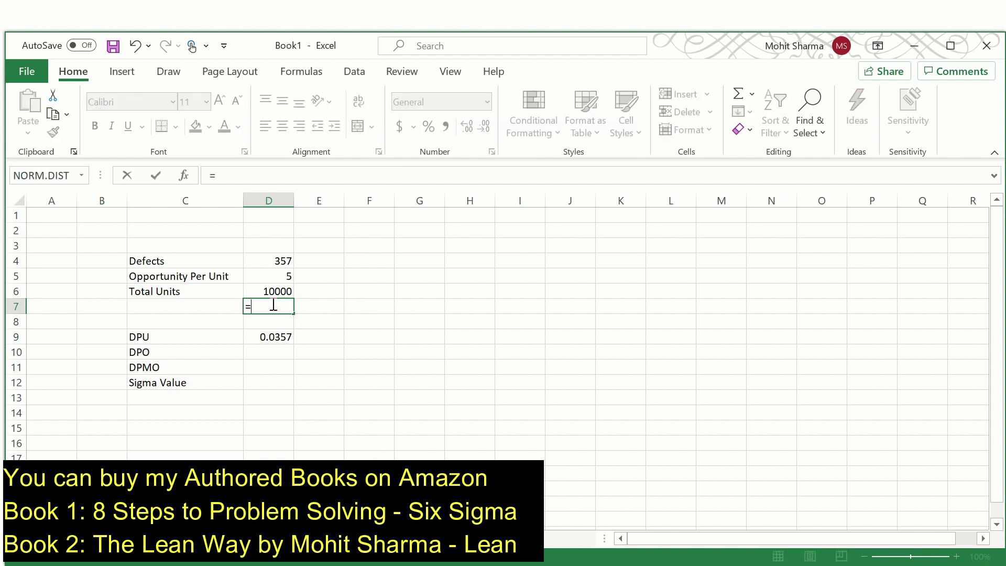
{"action": "left_click", "coordinate": [283, 276]}
{"action": "type", "text": "*"}
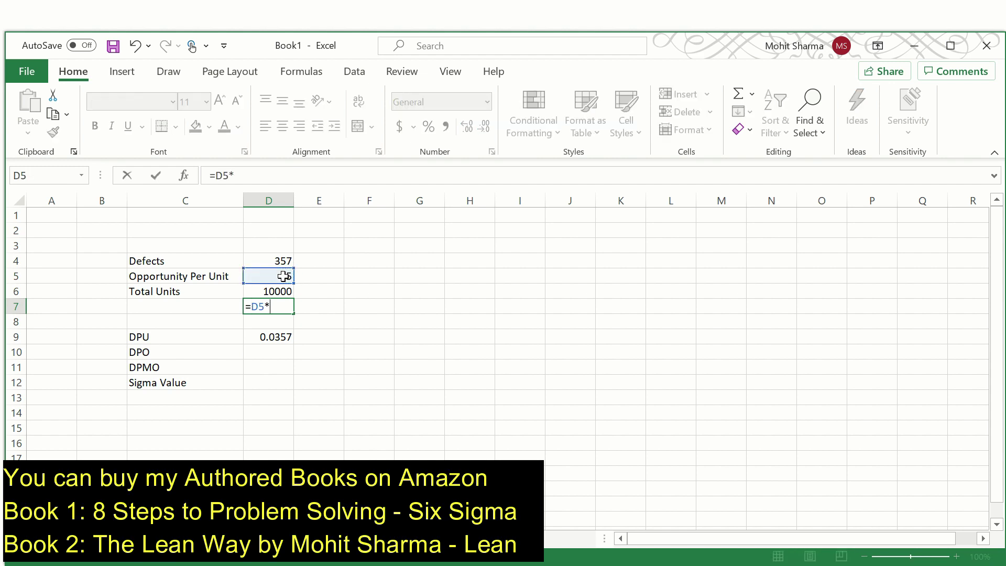
{"action": "left_click", "coordinate": [272, 291]}
{"action": "key", "text": "Return"}
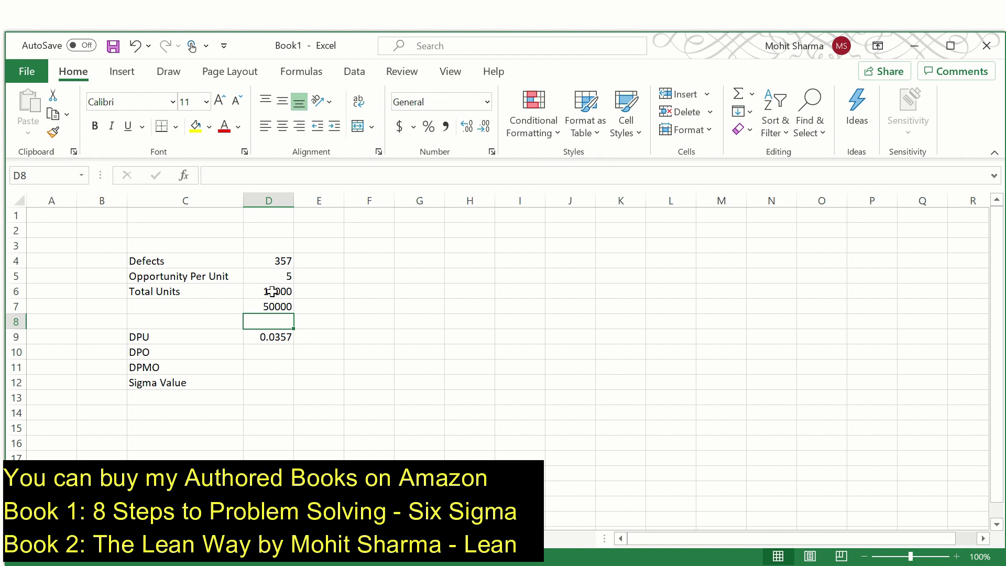
Enter the DPO formula =D4/D7 in D10.
{"action": "left_click", "coordinate": [274, 355]}
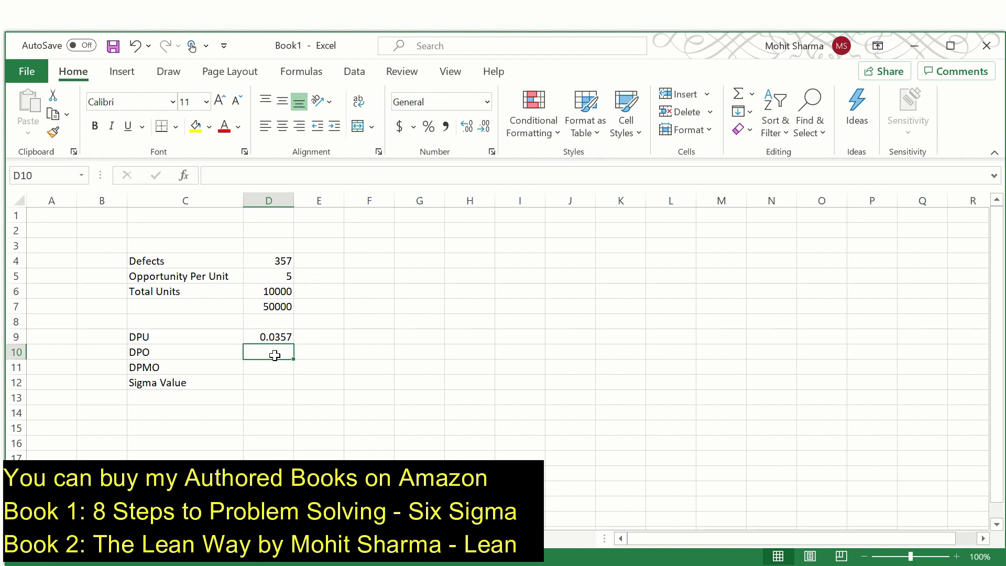
{"action": "type", "text": "="}
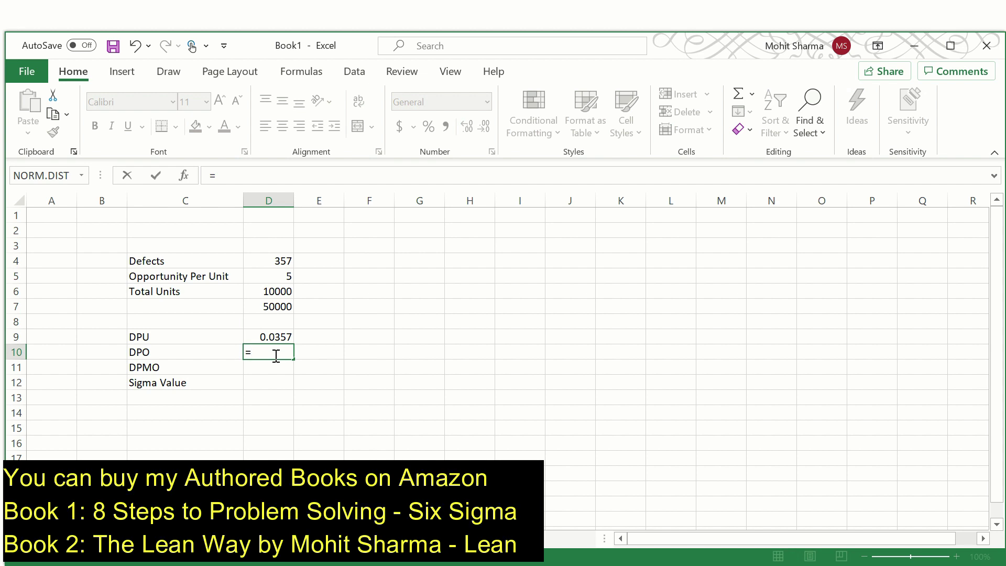
{"action": "left_click", "coordinate": [282, 264]}
{"action": "type", "text": "/"}
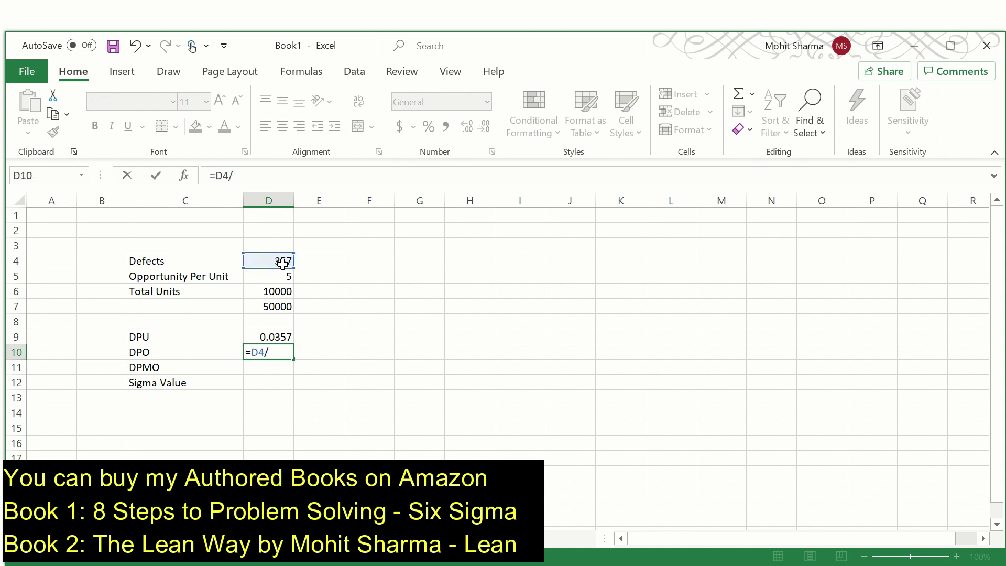
{"action": "left_click", "coordinate": [276, 307]}
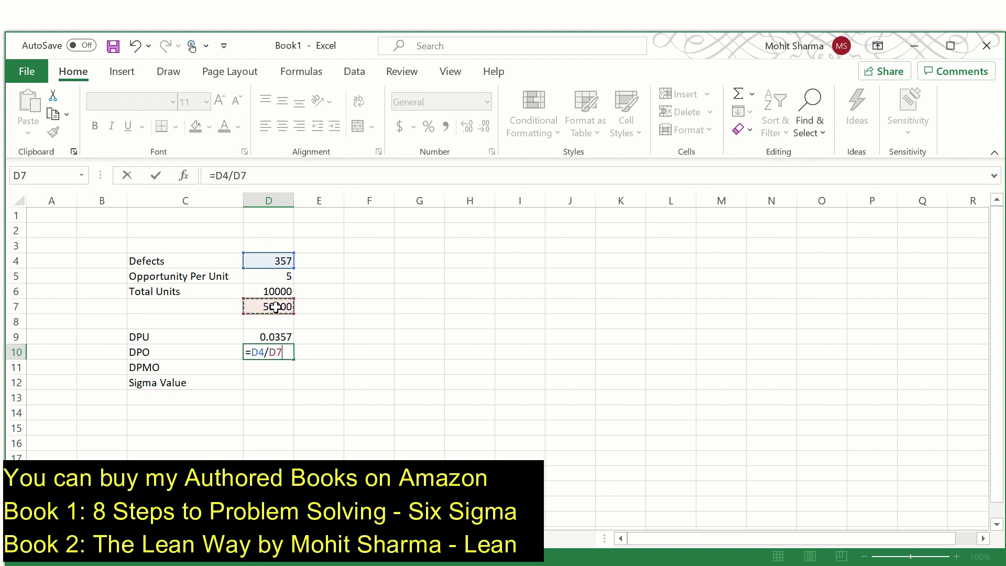
{"action": "key", "text": "Return"}
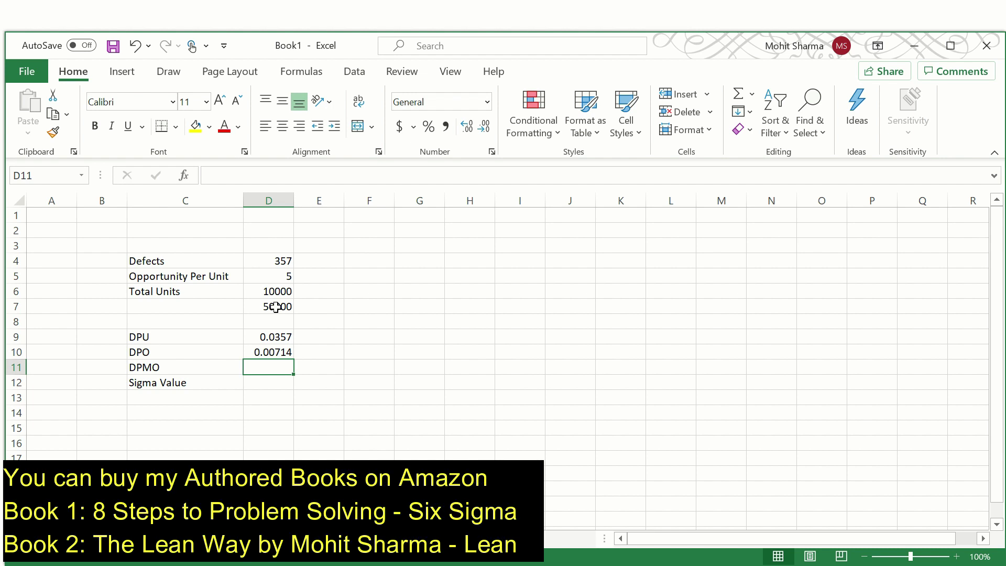
Calculate DPMO as =D4/D7*1000000, giving 7140.
{"action": "type", "text": "="}
{"action": "left_click", "coordinate": [282, 261]}
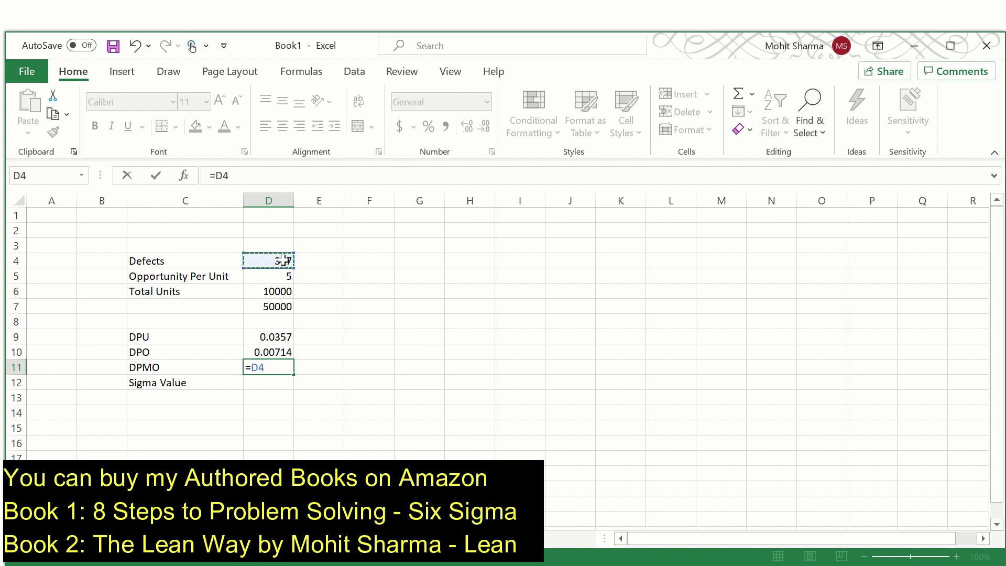
{"action": "type", "text": "/"}
{"action": "left_click", "coordinate": [279, 306]}
{"action": "type", "text": "*"}
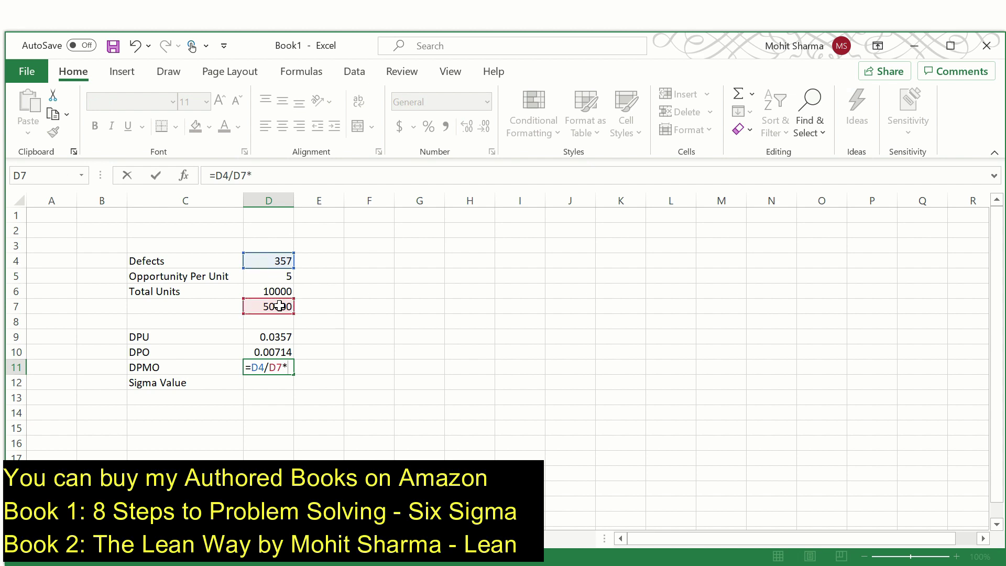
{"action": "type", "text": "1000000"}
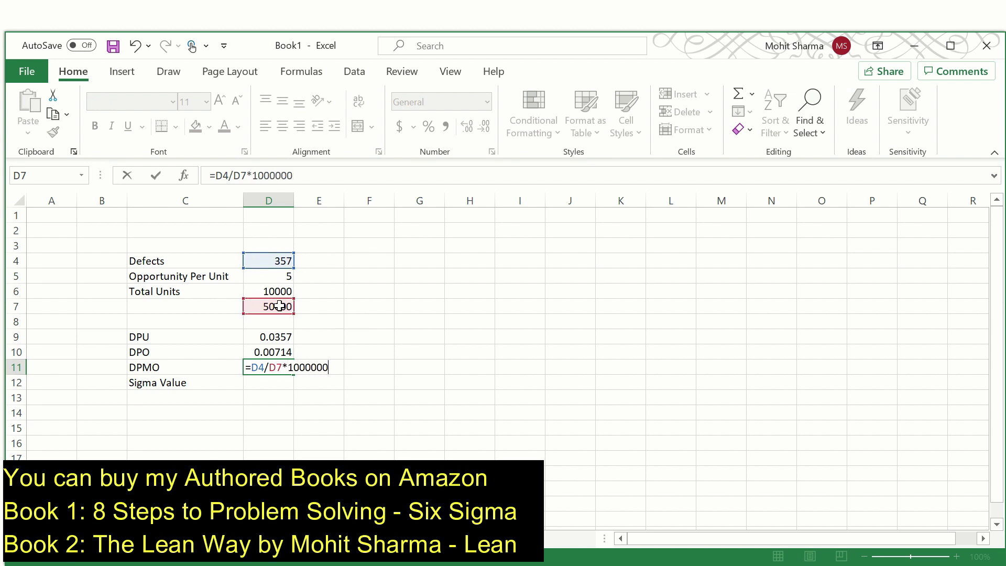
{"action": "key", "text": "Return"}
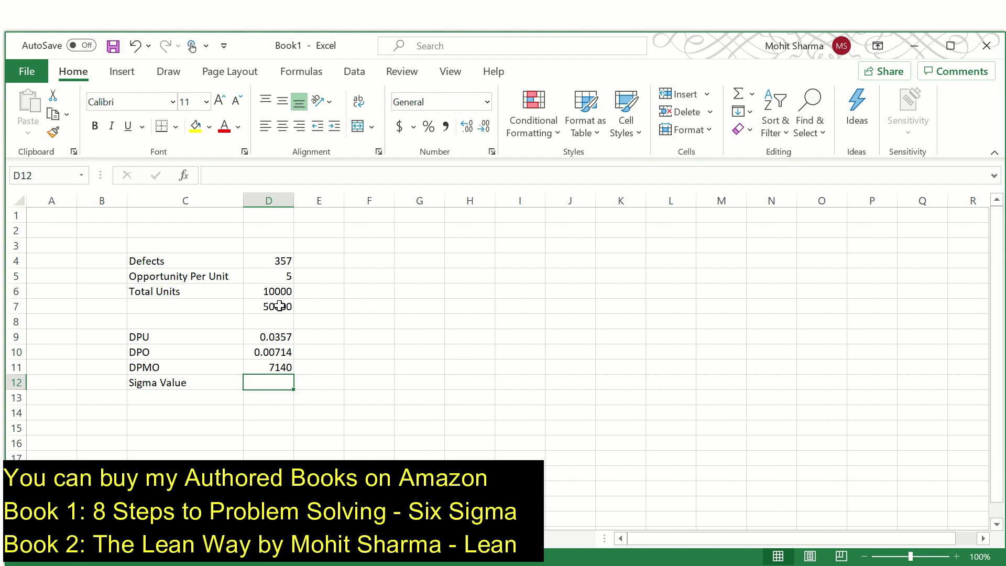
Enter =NORMSINV(1-(D4/D7))+1.5 in D12 so the sigma value shows 3.950142.
{"action": "type", "text": "="}
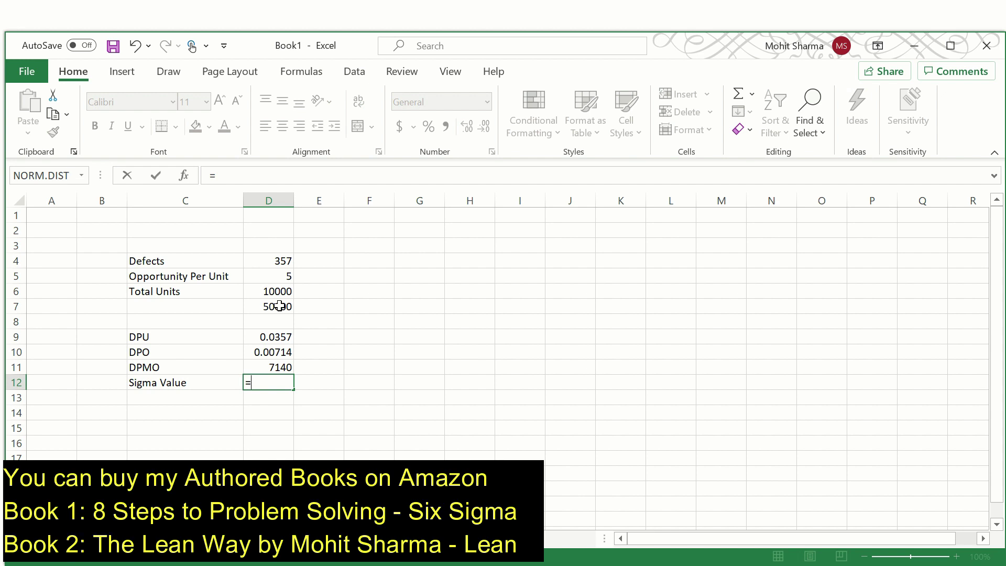
{"action": "type", "text": "n"}
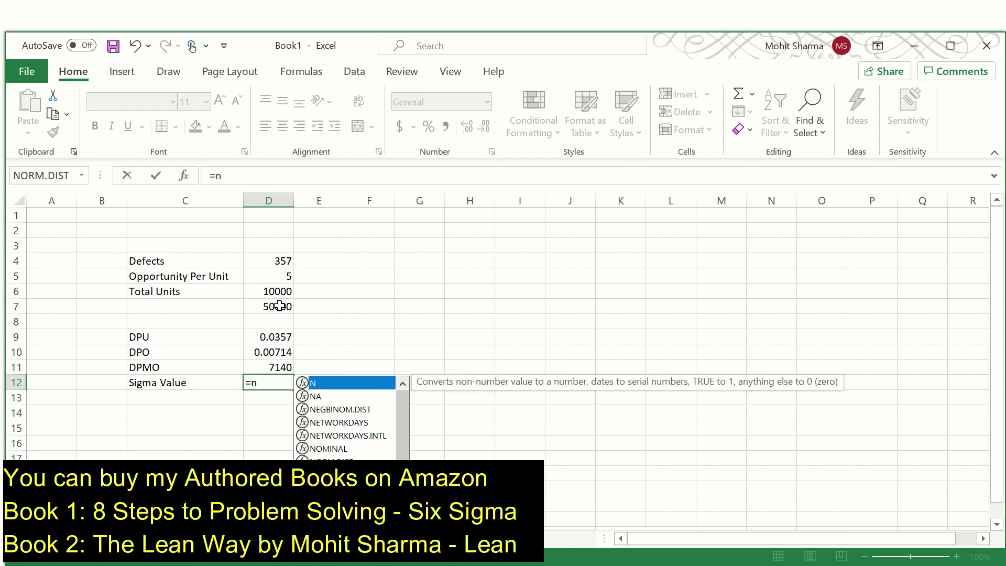
{"action": "type", "text": "ormsinv"}
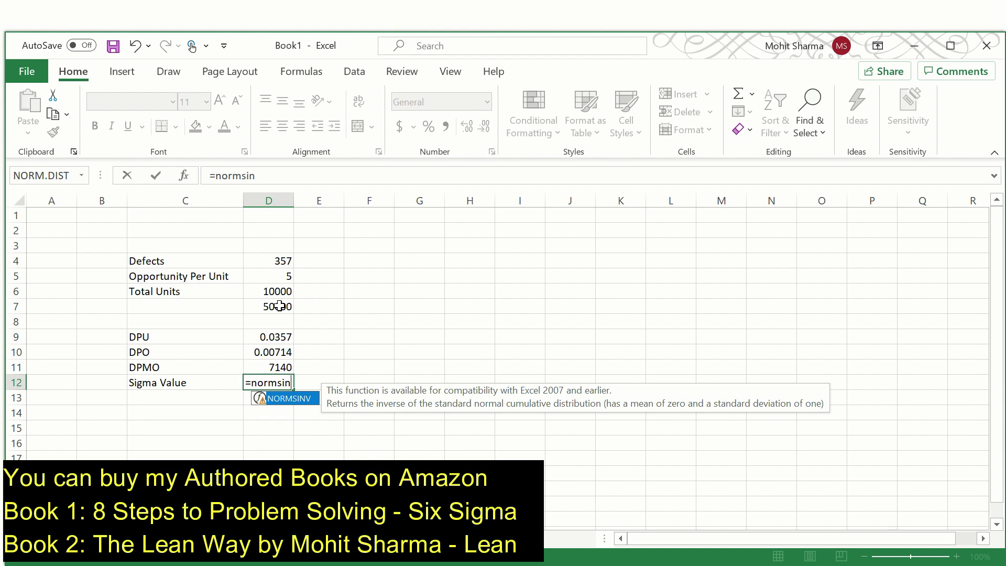
{"action": "type", "text": "("}
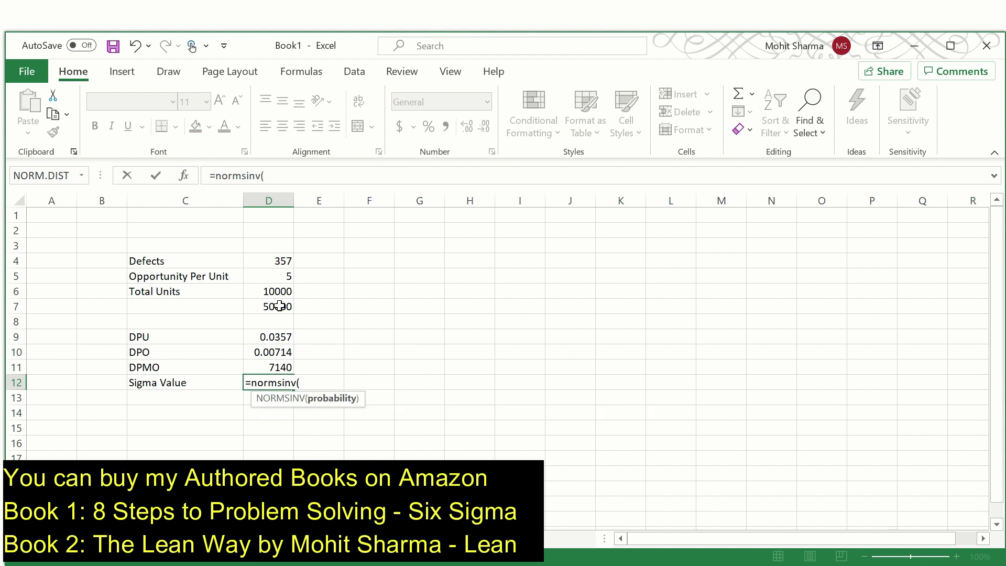
{"action": "type", "text": "1-("}
{"action": "left_click", "coordinate": [281, 262]}
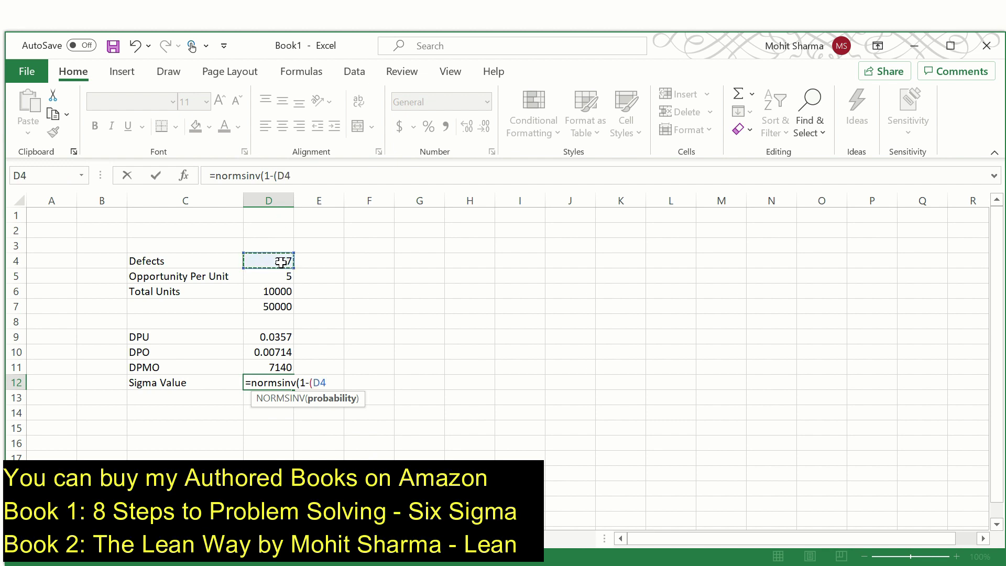
{"action": "type", "text": "/"}
{"action": "left_click", "coordinate": [284, 308]}
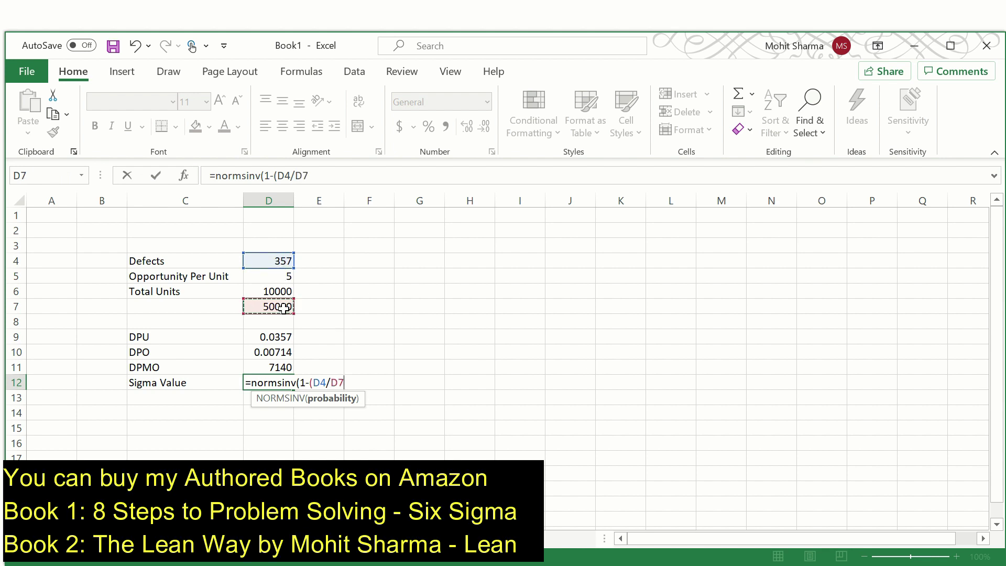
{"action": "type", "text": "))+"}
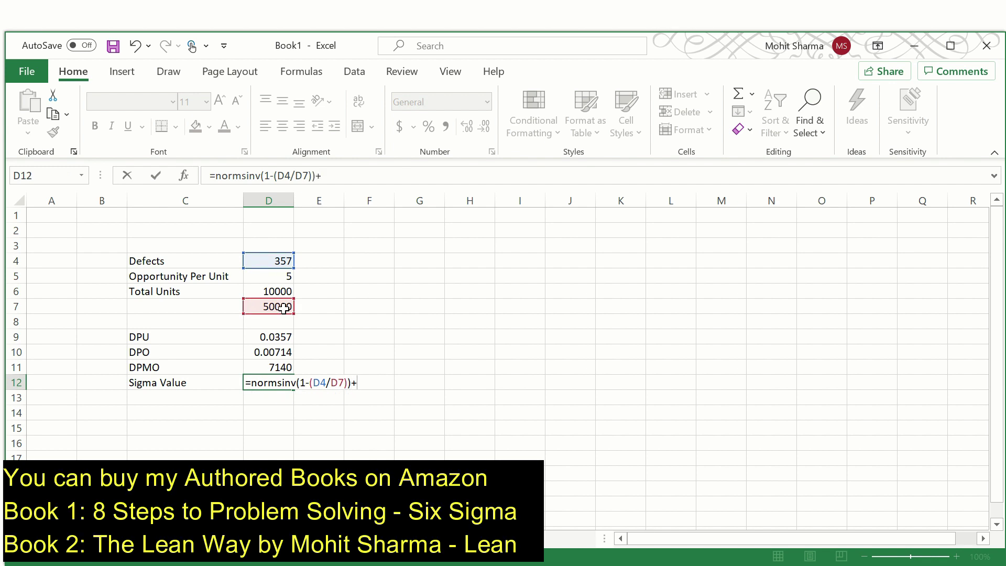
{"action": "type", "text": "1.5"}
{"action": "key", "text": "Return"}
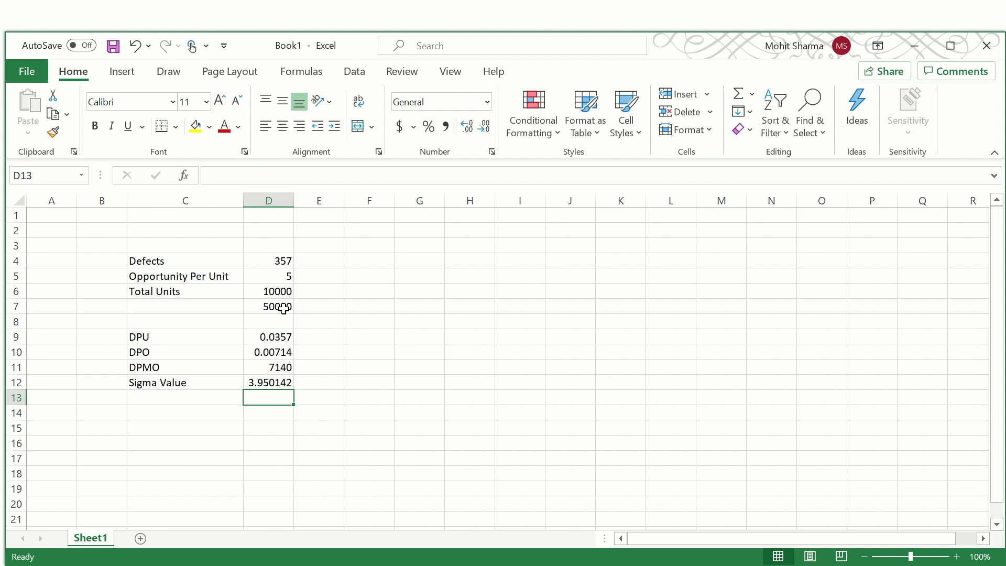
Switch to the Minitab window holding the Call cycle time worksheet.
{"action": "key", "text": "alt+Tab"}
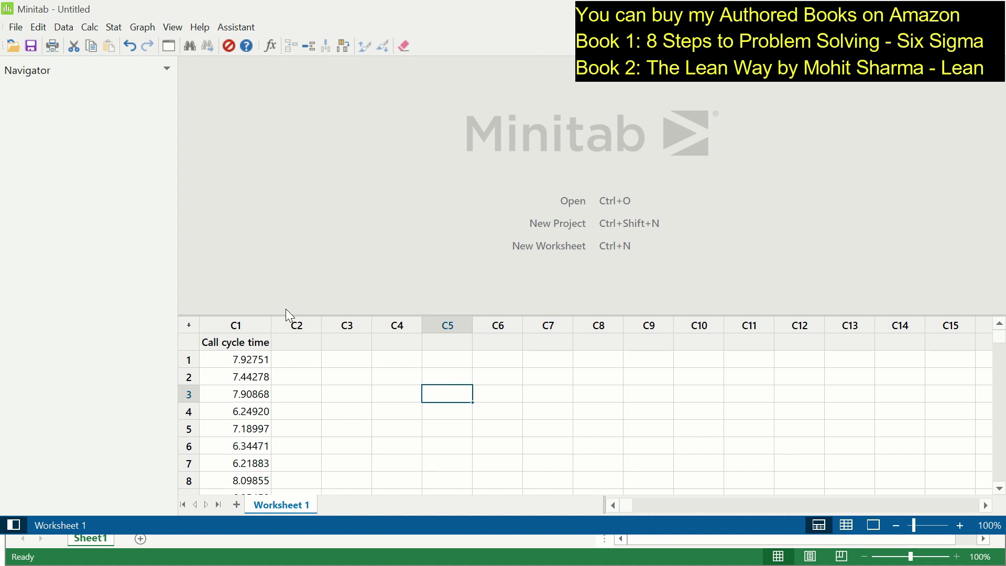
Start a Normal capability analysis with Call cycle time as the data column.
{"action": "left_click", "coordinate": [111, 30]}
{"action": "mouse_move", "coordinate": [209, 135]}
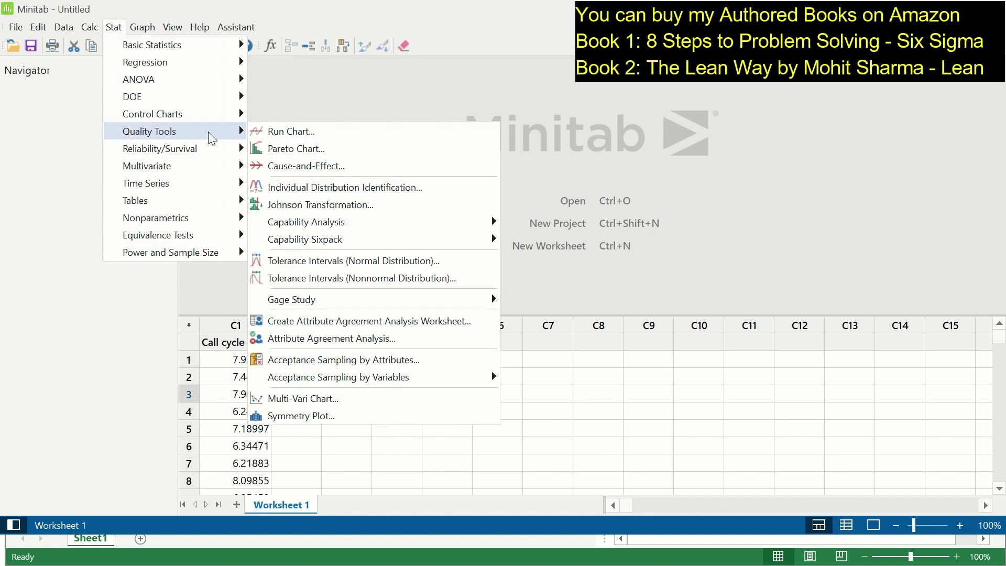
{"action": "mouse_move", "coordinate": [367, 222]}
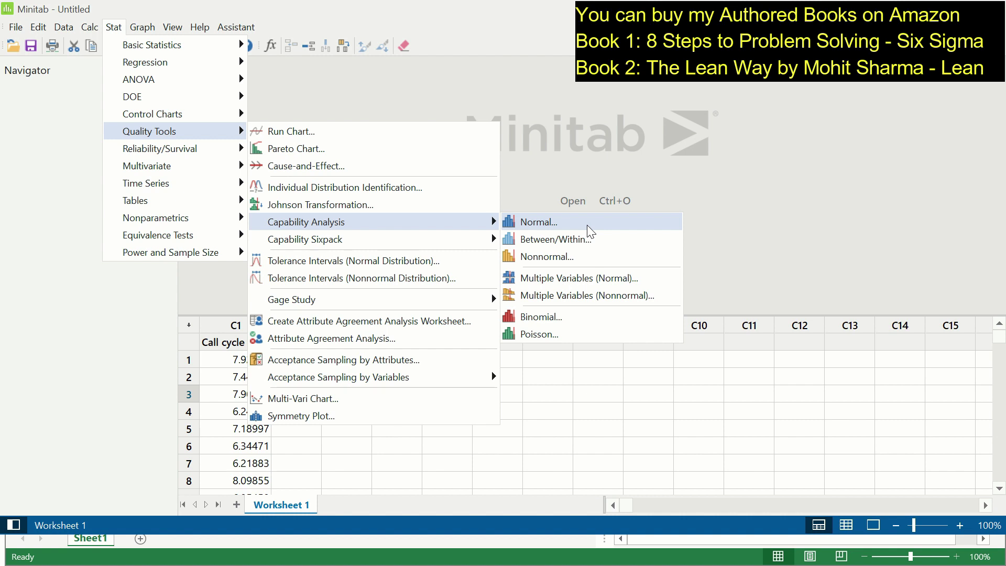
{"action": "left_click", "coordinate": [545, 222]}
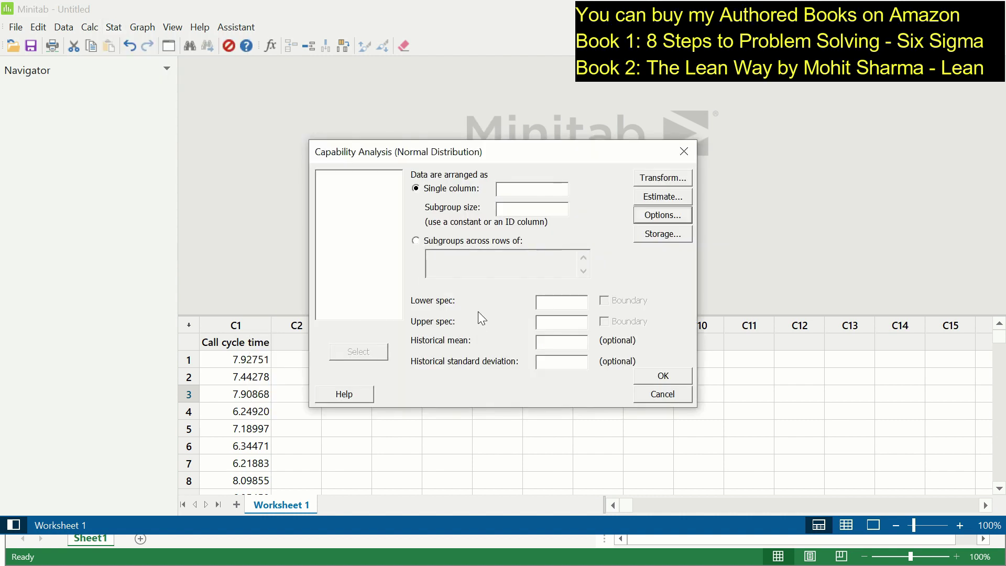
{"action": "left_click", "coordinate": [507, 190]}
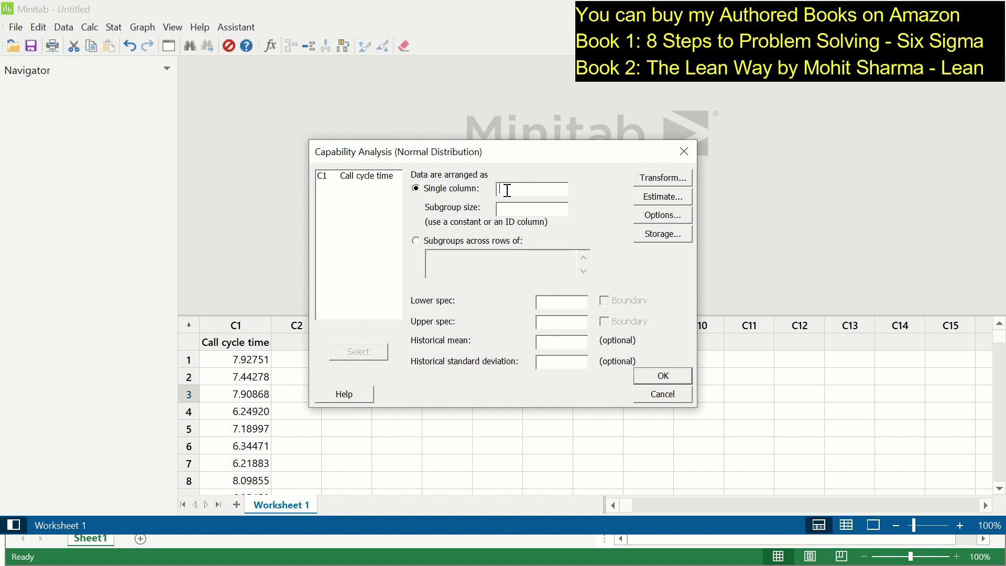
{"action": "double_click", "coordinate": [375, 176]}
Set subgroup size 1, lower spec 2, upper spec 10, and enable Benchmark Z's.
{"action": "type", "text": "1"}
{"action": "left_click", "coordinate": [552, 303]}
{"action": "type", "text": "2"}
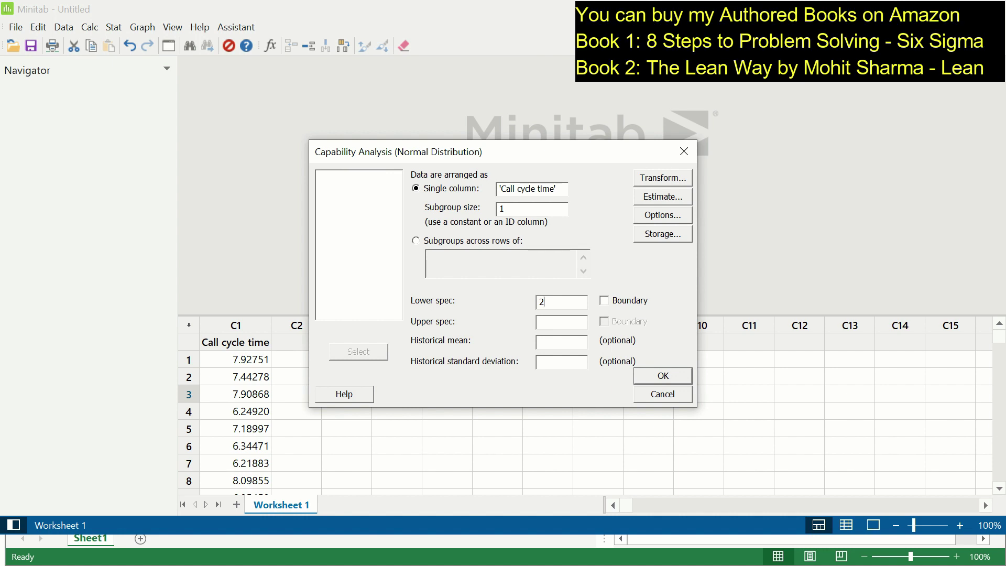
{"action": "left_click", "coordinate": [556, 323]}
{"action": "type", "text": "10"}
{"action": "left_click", "coordinate": [672, 217]}
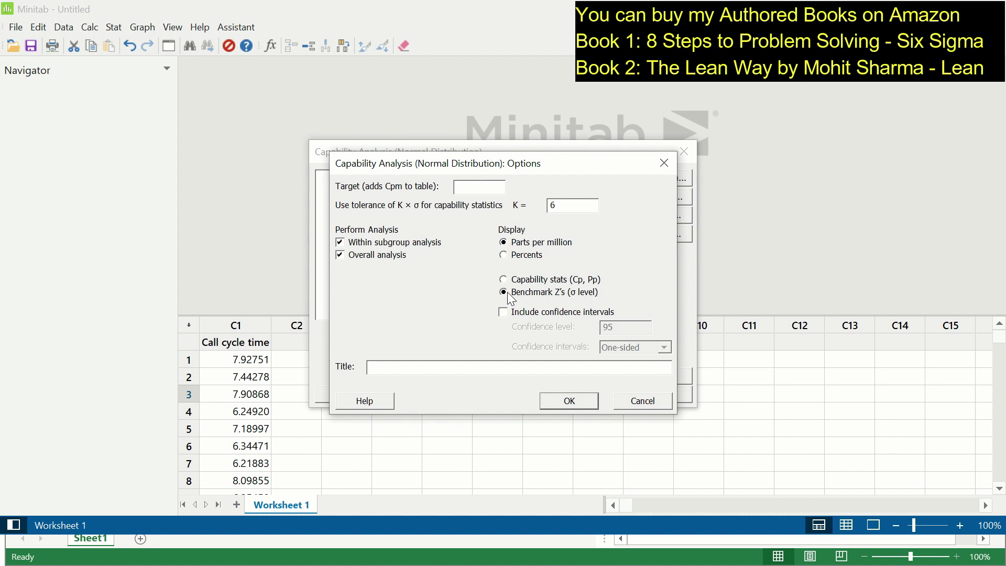
{"action": "left_click", "coordinate": [565, 401]}
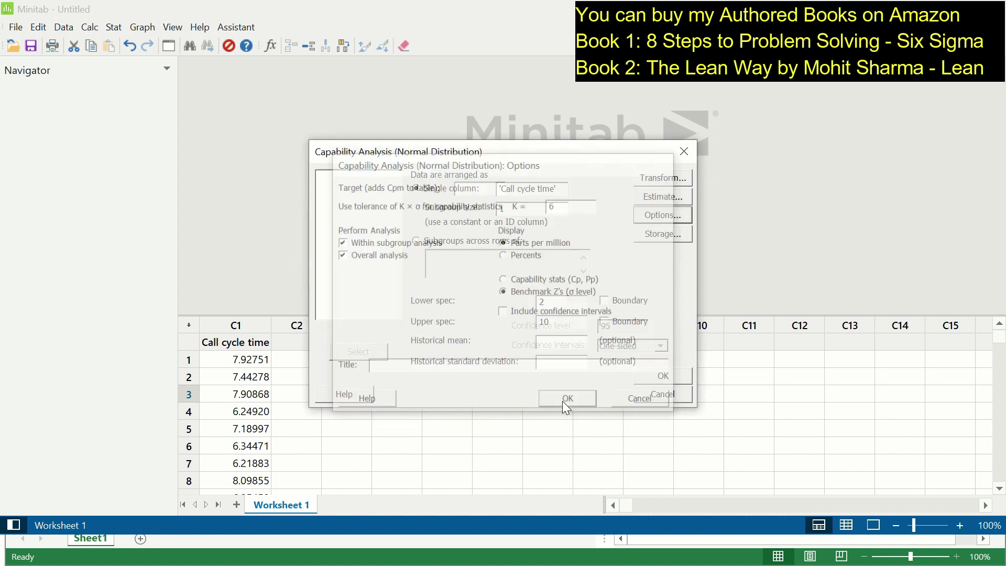
Generate the Call cycle time capability report (Z.Bench 3.10) and open its graph for editing.
{"action": "left_click", "coordinate": [648, 378]}
{"action": "double_click", "coordinate": [733, 194]}
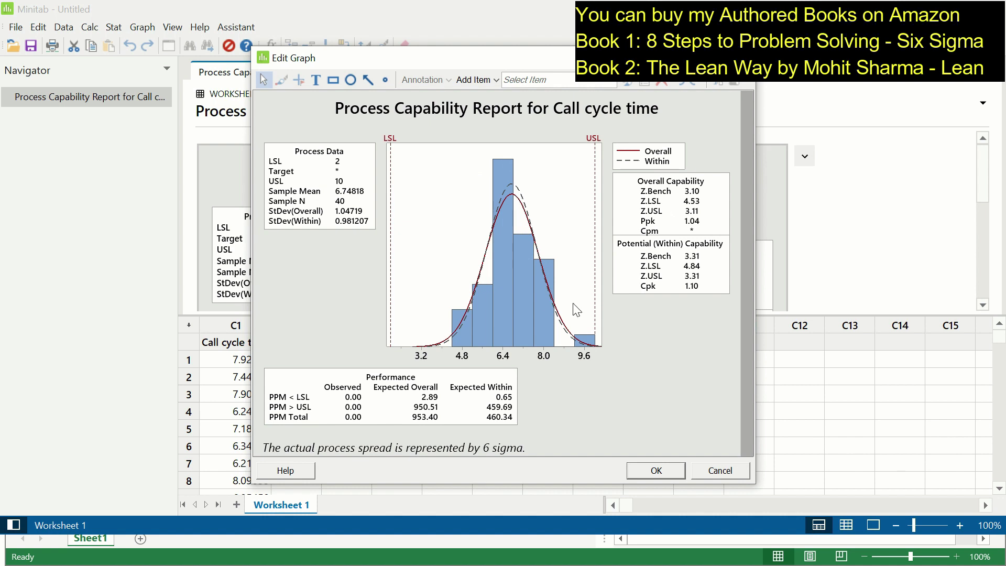
{"action": "mouse_move", "coordinate": [596, 303]}
{"action": "mouse_move", "coordinate": [391, 306]}
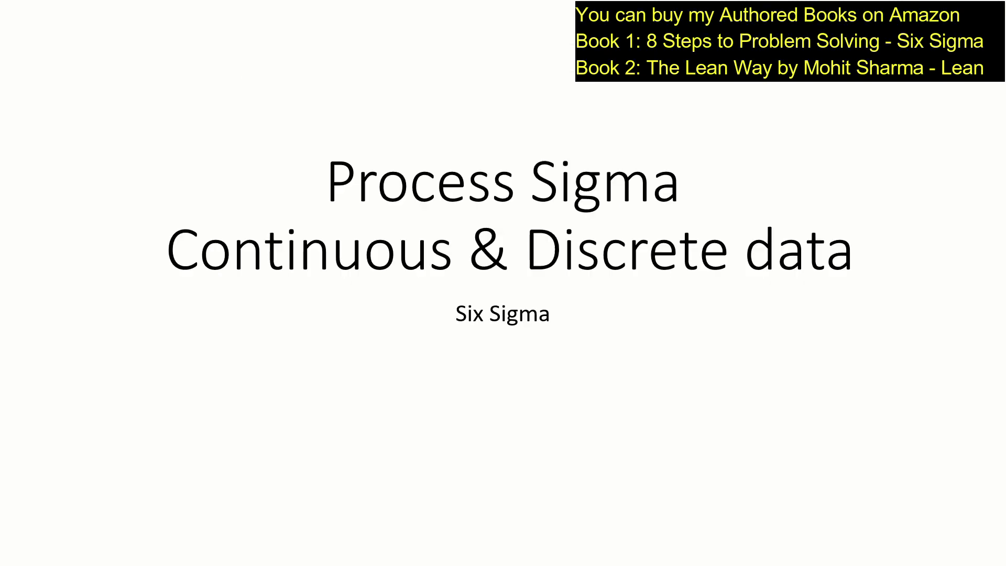